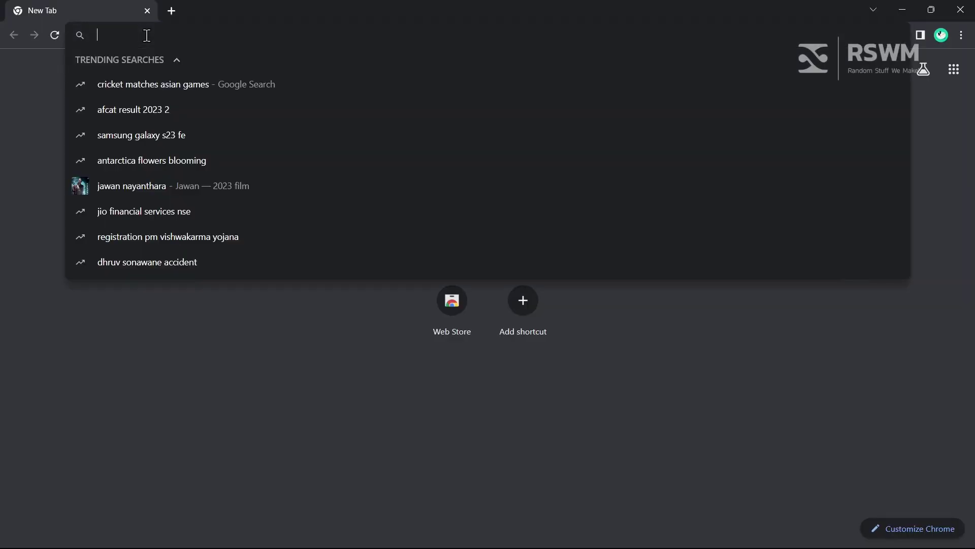
text(Edgeimpulse)
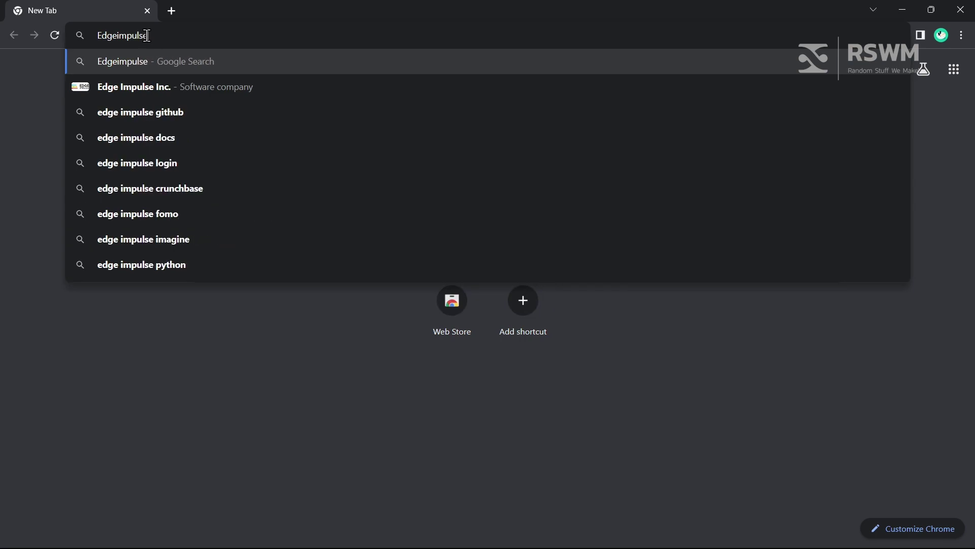
Step: Search Google for Edgeimpulse and open the Edge Impulse website from the results
key(Return)
click(153, 226)
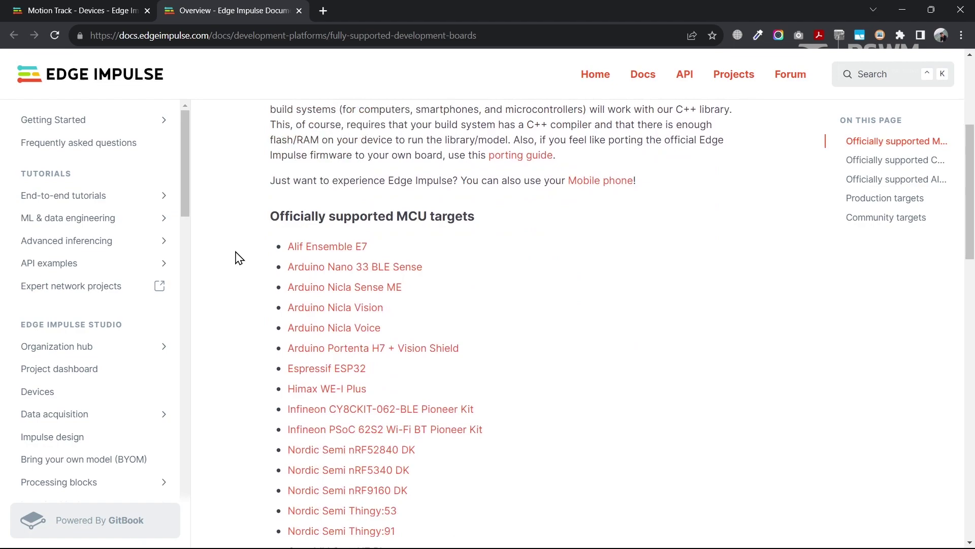
Step: Review the Nano 33 BLE Sense Rev2 tech specs, then open the SimpleAccelerometer example sketch
click(327, 267)
scroll(861, 343, down, 2)
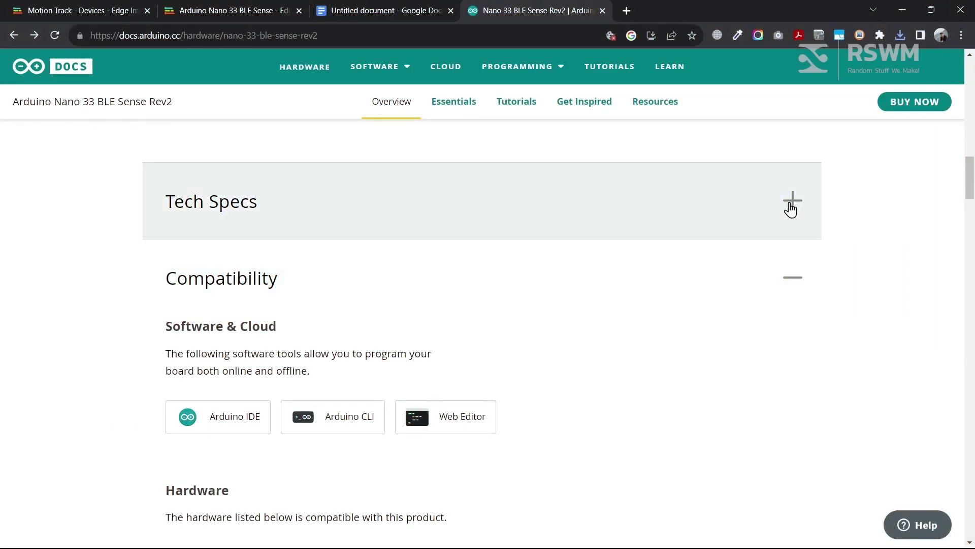
click(790, 207)
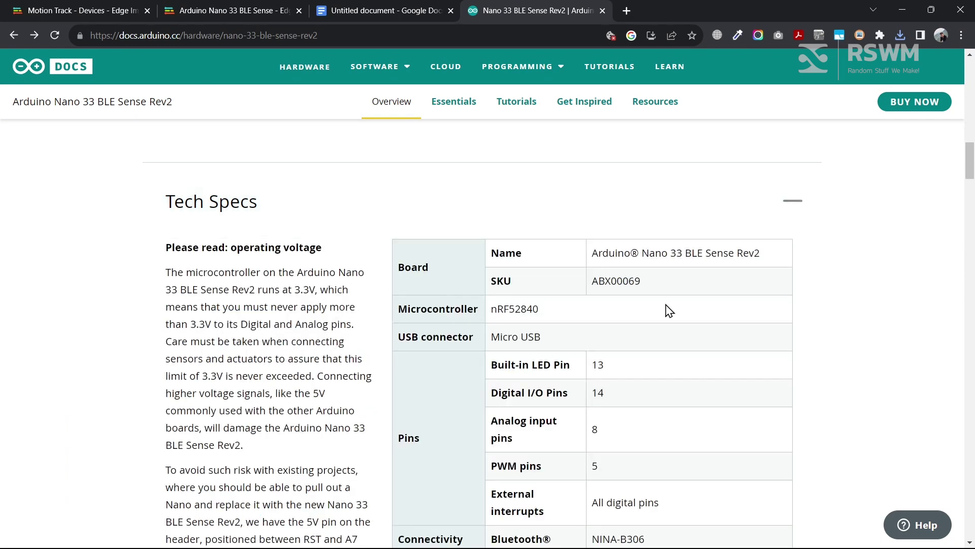
scroll(665, 309, down, 2)
scroll(666, 309, down, 1)
scroll(671, 328, down, 1)
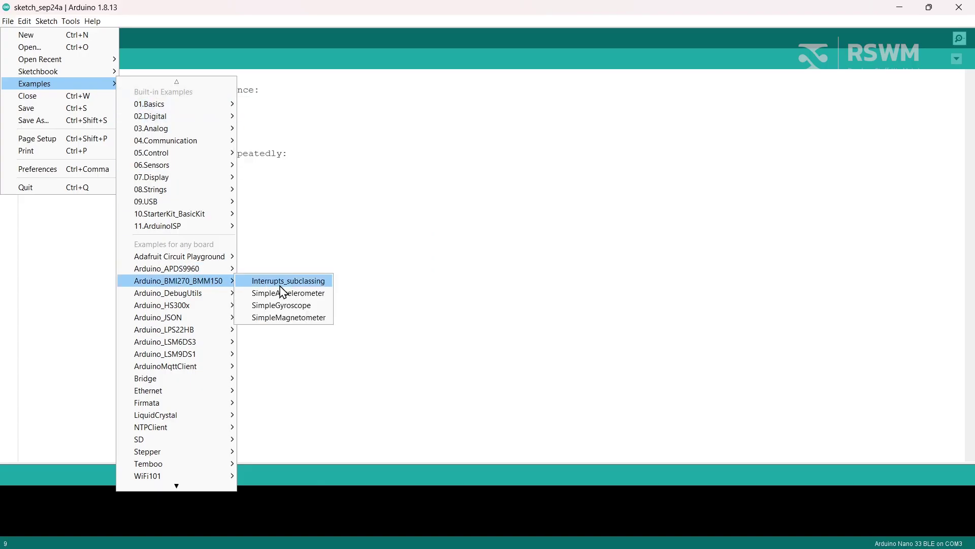
click(281, 292)
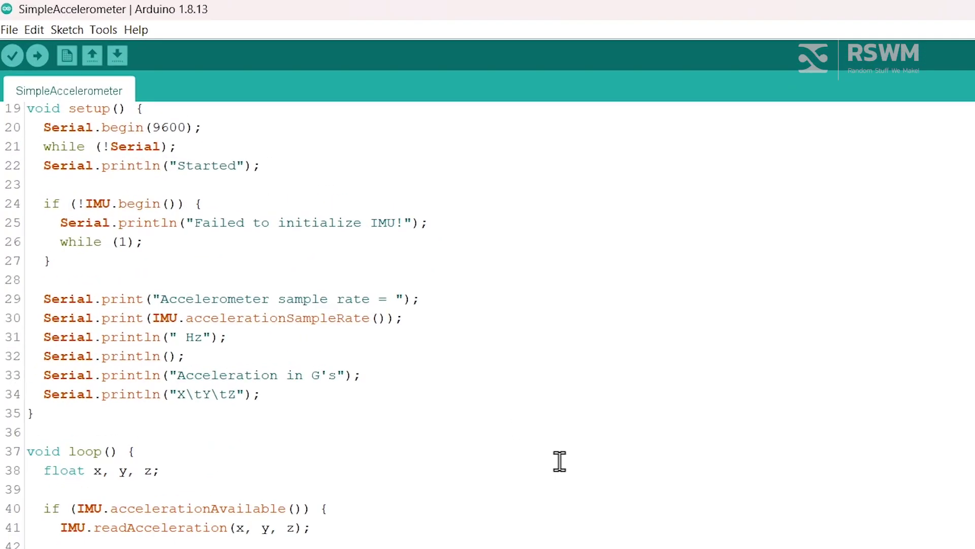
text(edge-im)
text(pulse-data-)
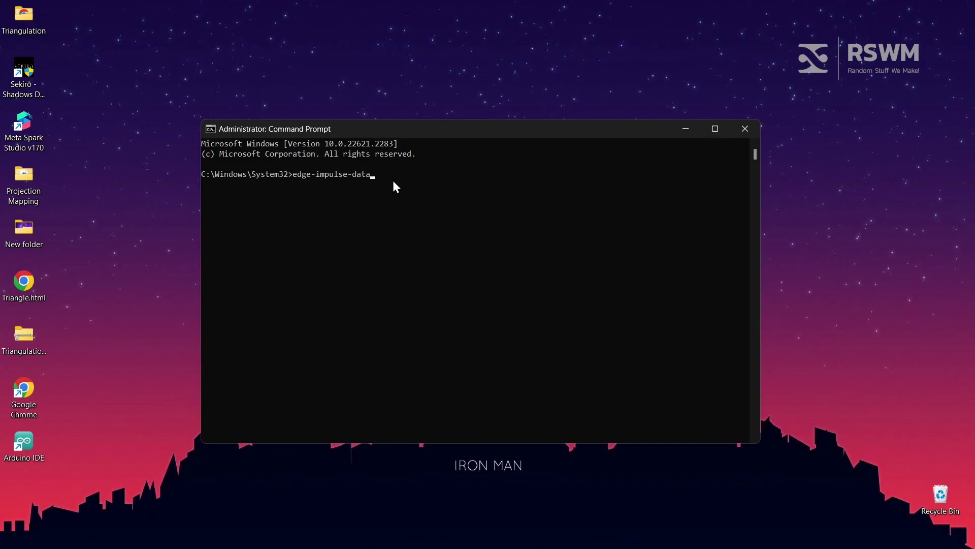
text(forwarder)
Step: Run edge-impulse-data-forwarder and choose COM3 as the Nano 33 BLE's port
key(Return)
key(Up)
key(Return)
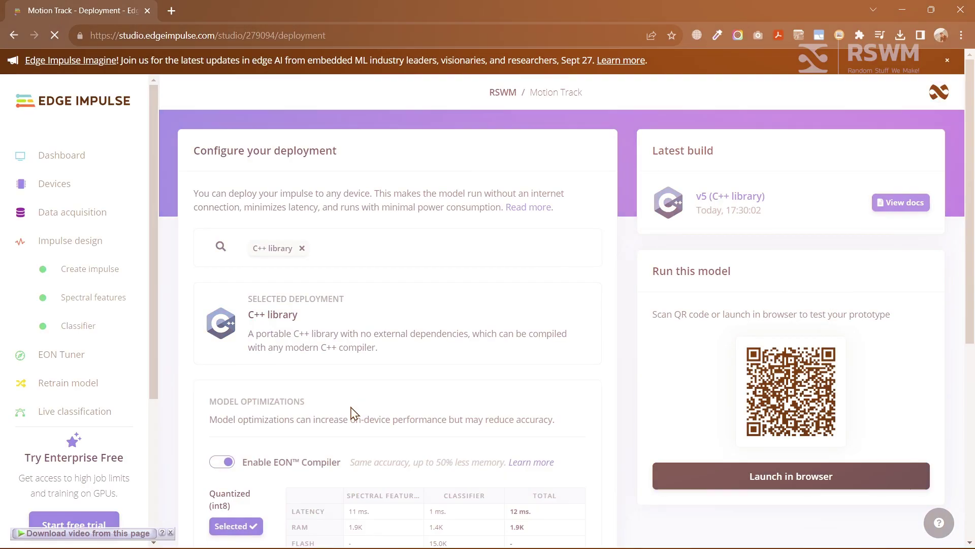
scroll(347, 349, down, 4)
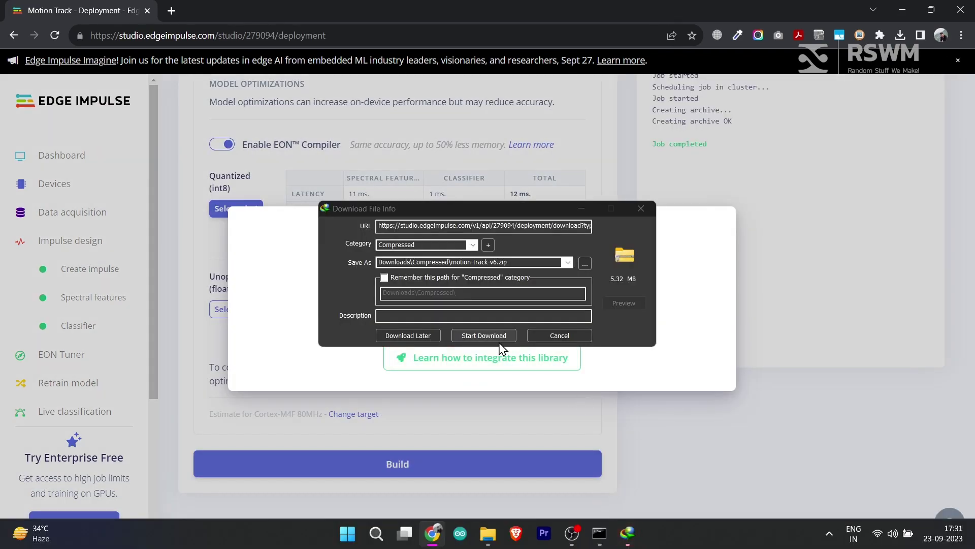
Step: Start downloading the Motion Track C++ library deployment archive
click(496, 339)
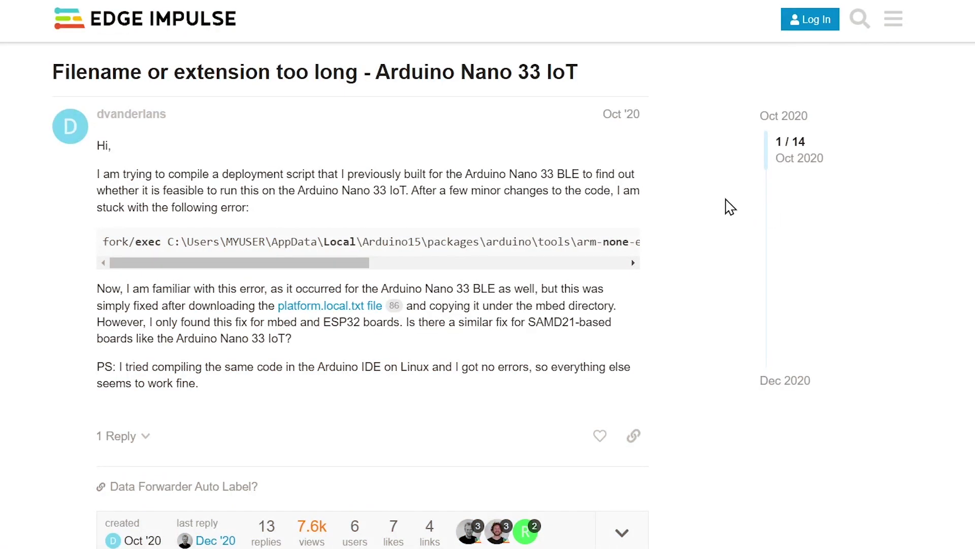
scroll(719, 202, down, 1)
scroll(718, 202, down, 2)
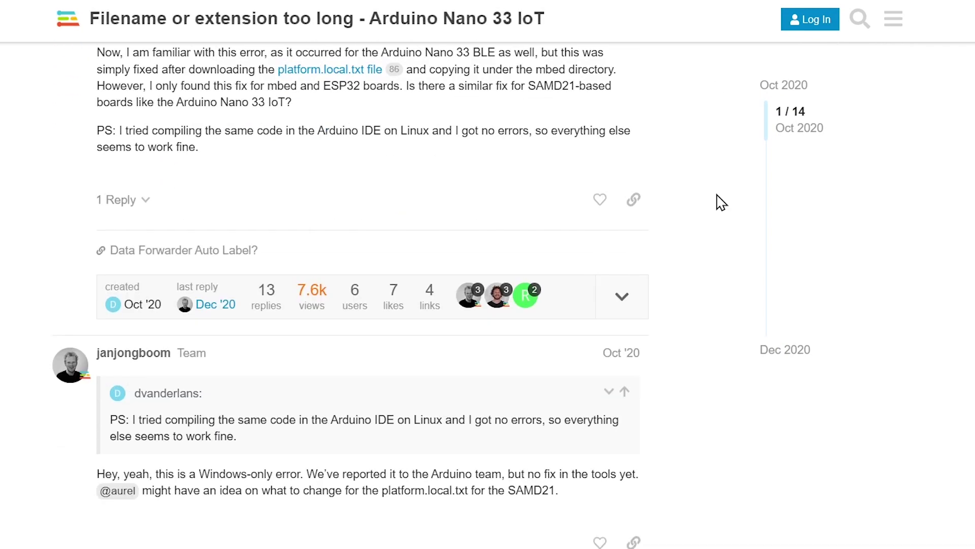
scroll(719, 202, down, 2)
scroll(718, 201, down, 1)
scroll(719, 202, down, 2)
scroll(718, 202, down, 2)
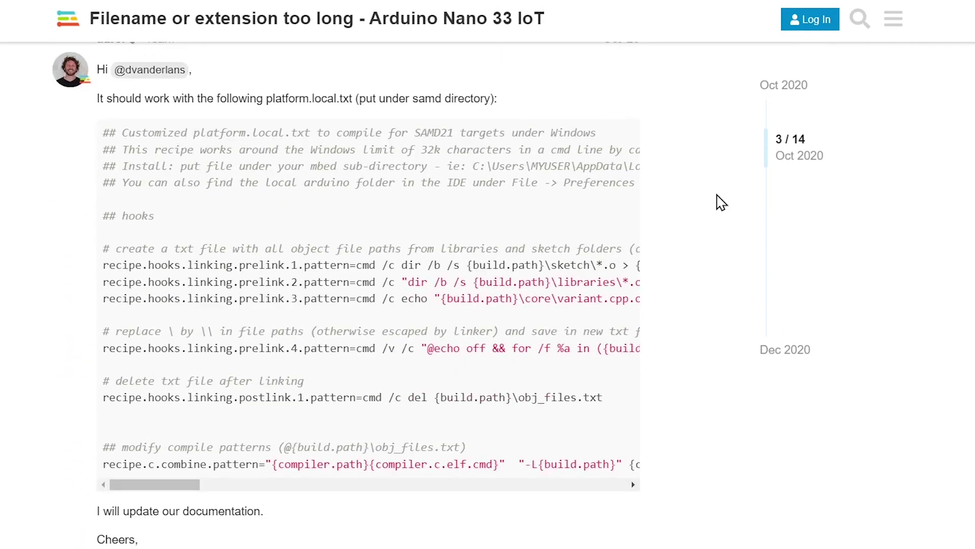
scroll(718, 202, down, 3)
scroll(719, 202, down, 3)
scroll(718, 202, down, 2)
scroll(719, 201, down, 3)
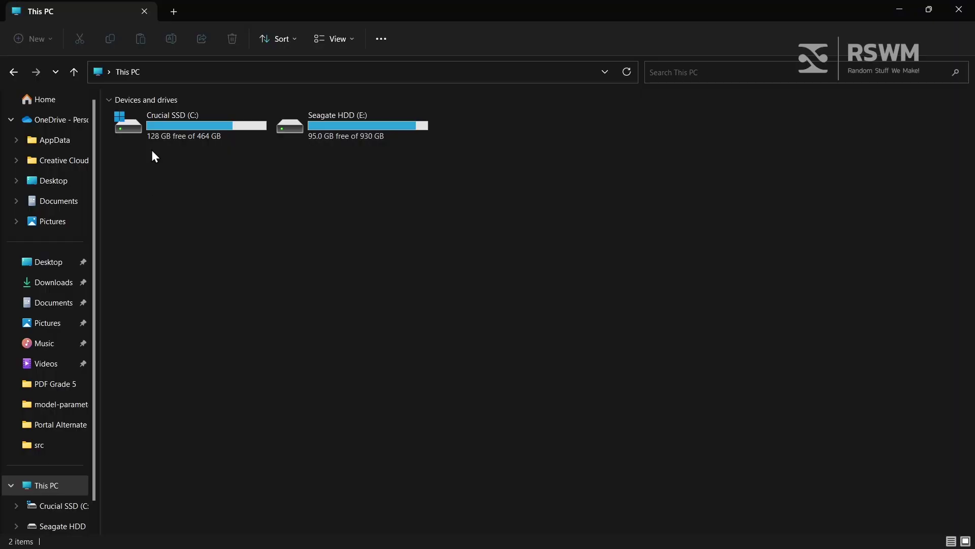
Step: Navigate from the C drive through Users, user, AppData and Local into Arduino15
double_click(152, 133)
double_click(216, 366)
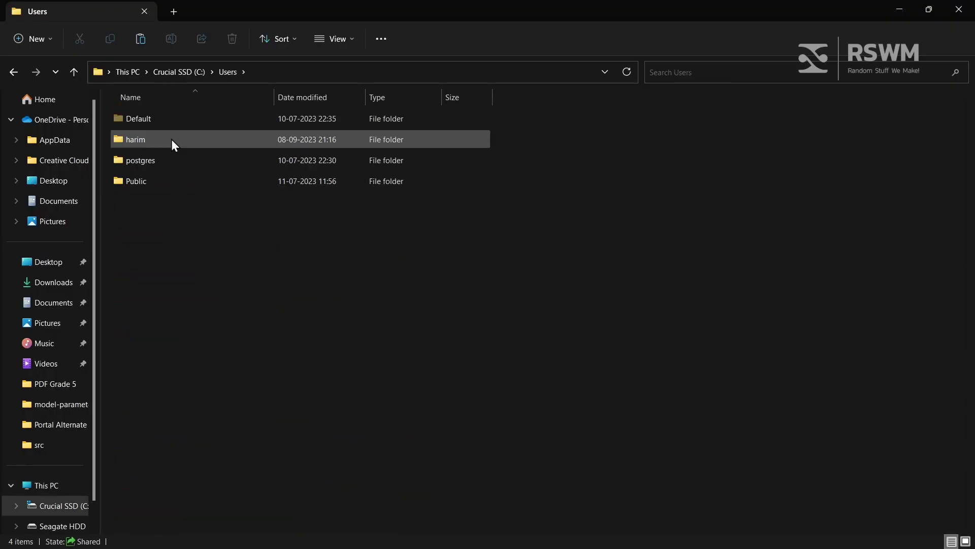
double_click(171, 140)
double_click(178, 428)
double_click(196, 121)
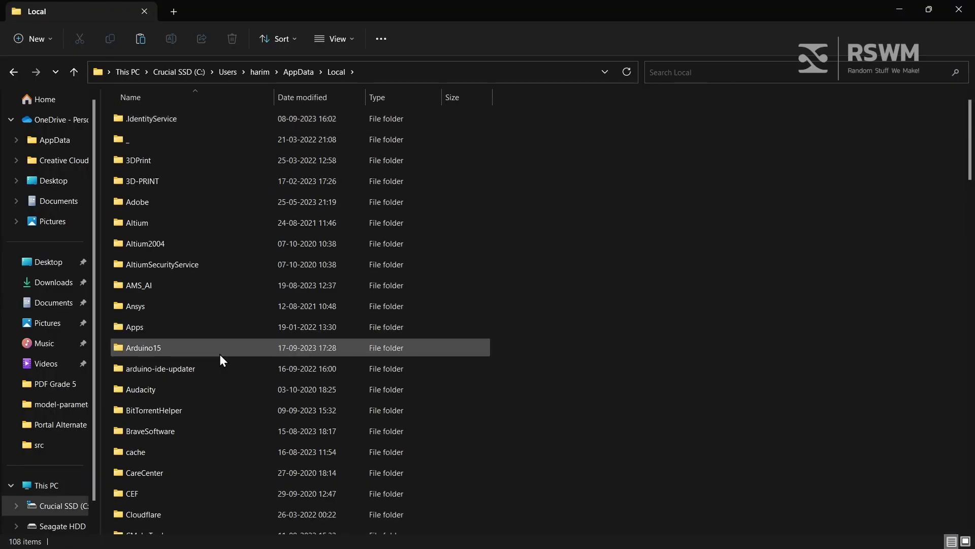
double_click(187, 348)
Step: Inside Arduino15, open packages > arduino > hardware > mbed_nano > 4.0.6
double_click(164, 160)
double_click(181, 118)
double_click(182, 140)
key(alt+Up)
double_click(152, 119)
double_click(152, 140)
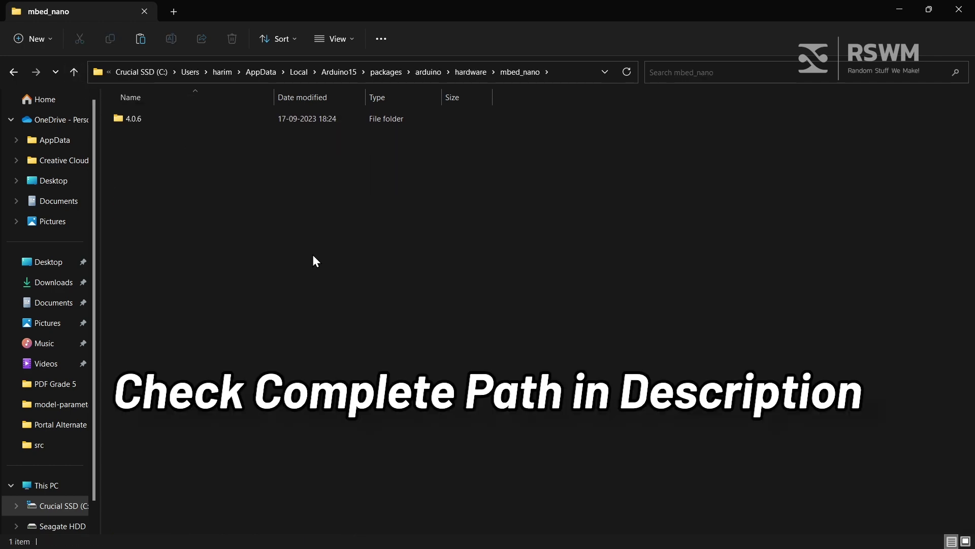
key(Return)
scroll(280, 453, down, 2)
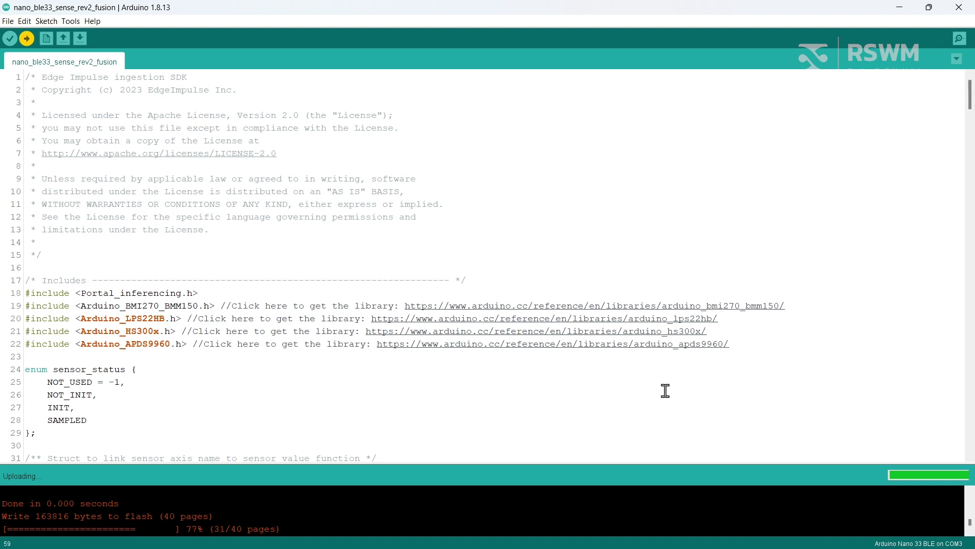
Step: Open the Serial Monitor and rename accX, accY, accZ to Ax, Ay, Az on lines 77-79
key(ctrl+shift+m)
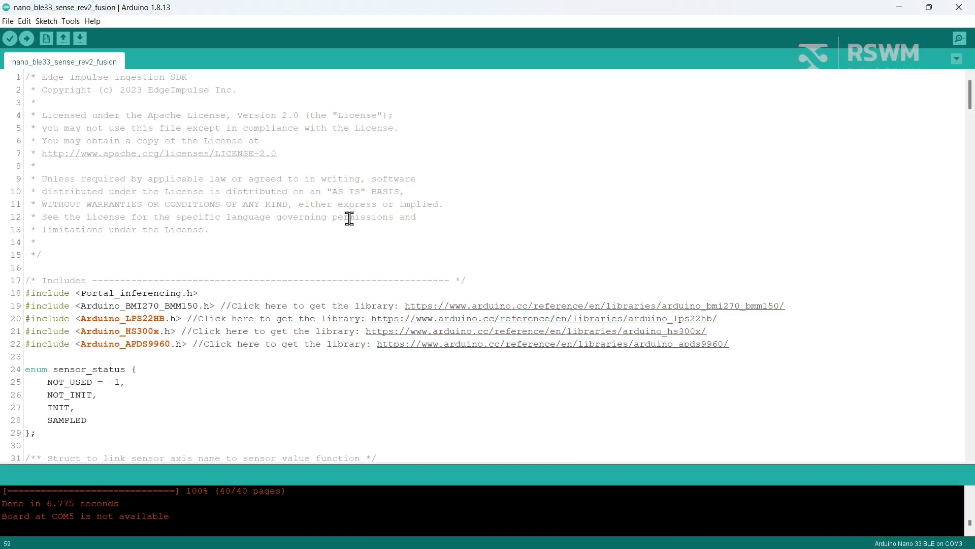
scroll(349, 218, down, 8)
scroll(349, 219, down, 13)
double_click(53, 243)
text(AX)
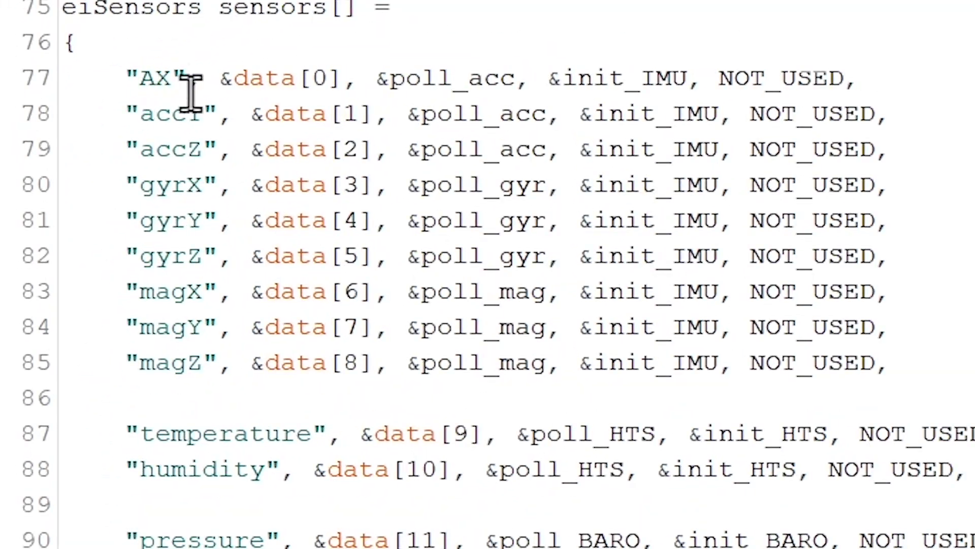
double_click(205, 114)
text(Ay)
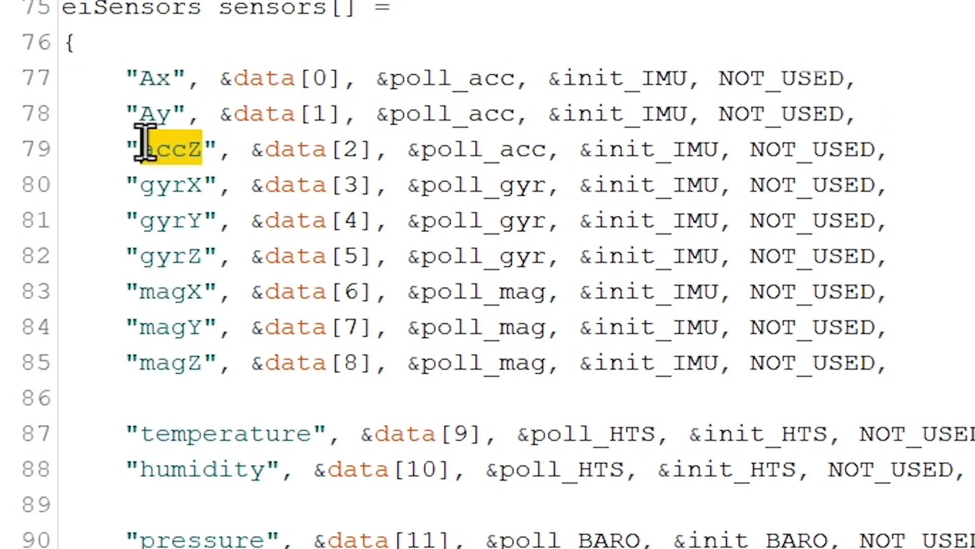
text(Az)
drag(26, 204, 312, 229)
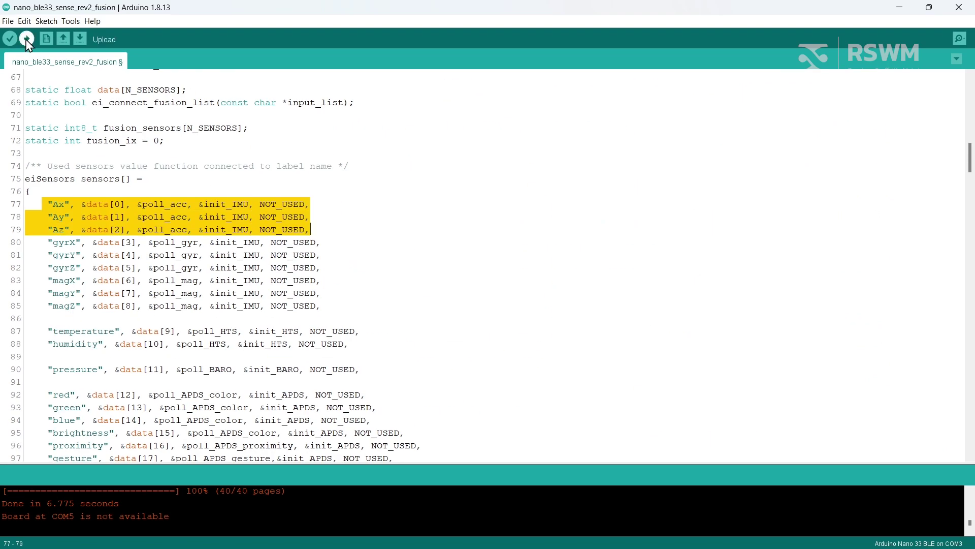
click(575, 326)
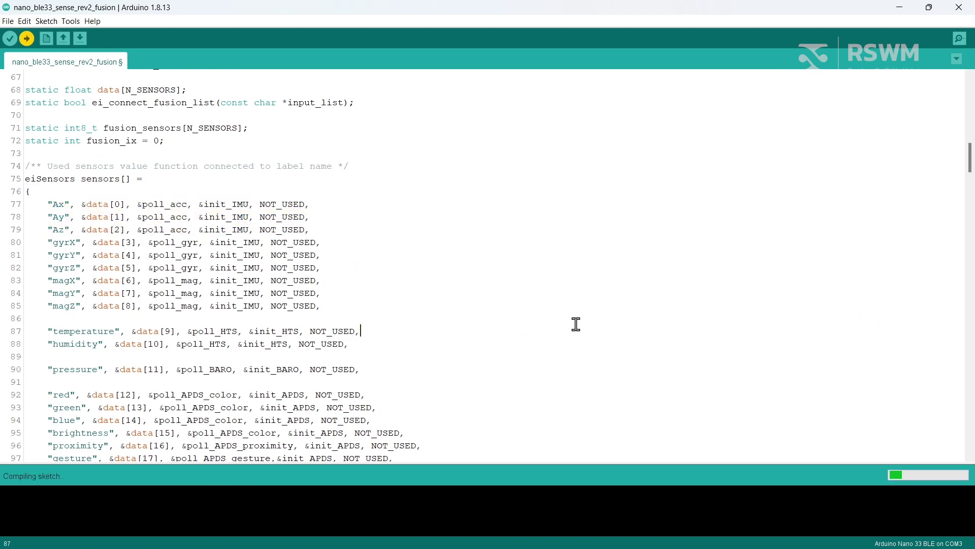
Step: Open the COM3 Serial Monitor to view Ax, Ay, Az initialization and Idle/Motion predictions
click(959, 40)
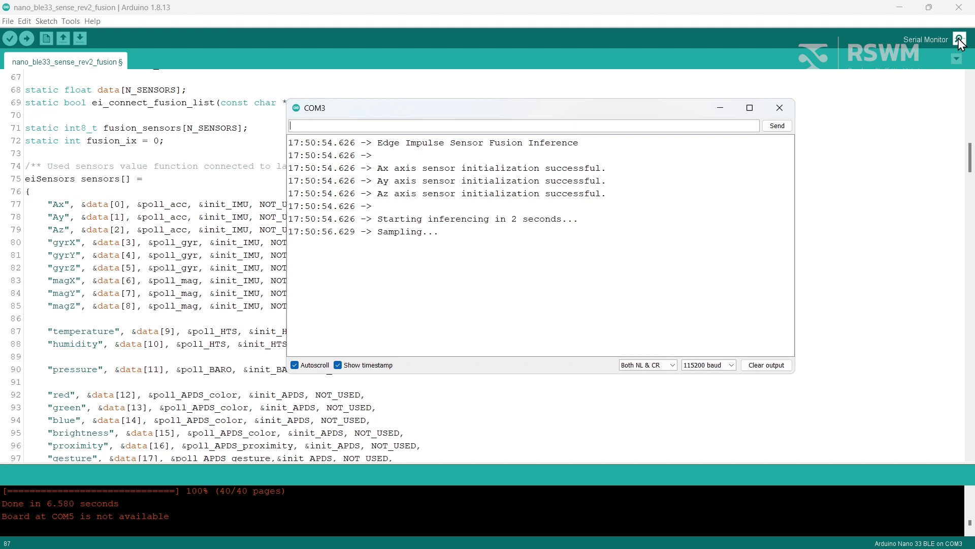